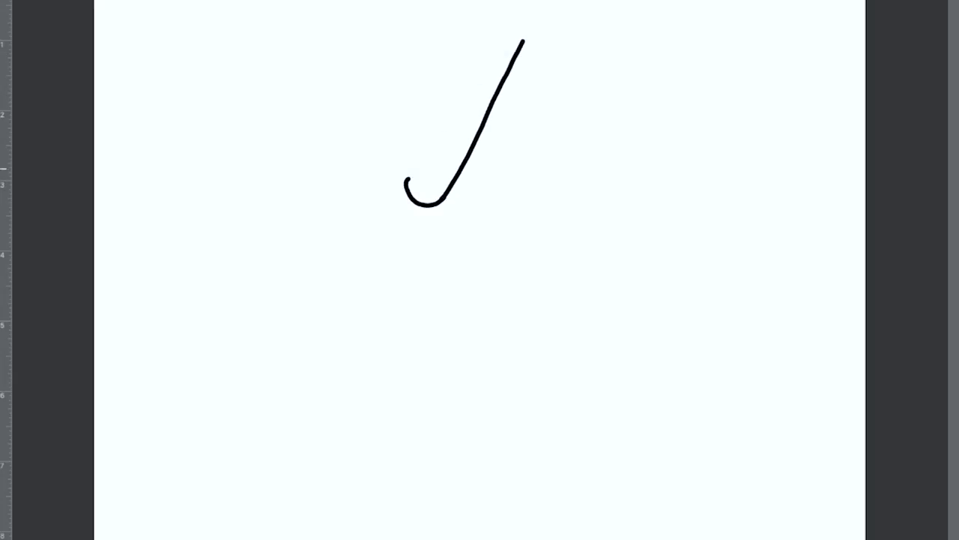
Close the horn into a long tapered teardrop and sweep a wavy back line down from it
{"action": "mouse_move", "coordinate": [407, 181]}
{"action": "left_mouse_down"}
{"action": "mouse_move", "coordinate": [527, 24]}
{"action": "mouse_move", "coordinate": [517, 57]}
{"action": "left_mouse_up"}
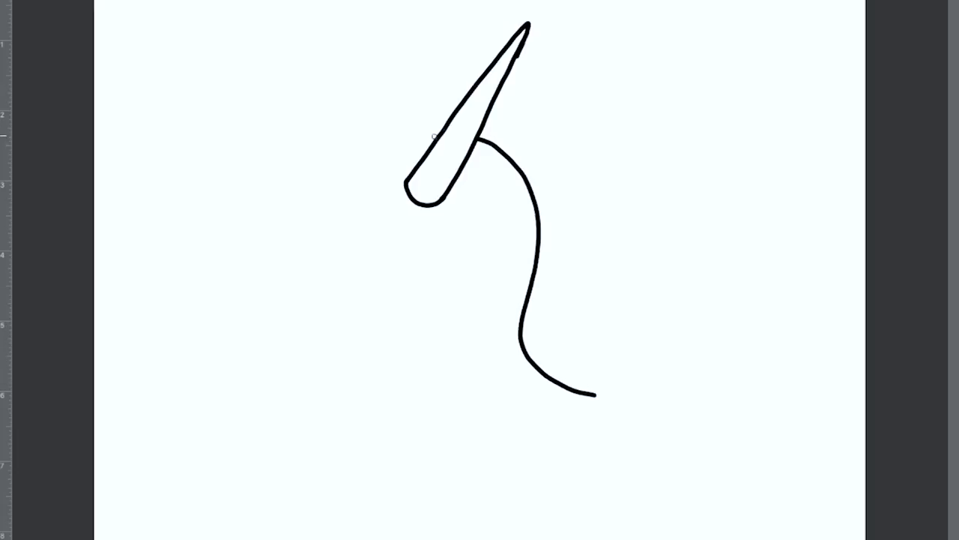
Brush the head's left curve, the front flipper, the belly line and the start of the upper tail fluke
{"action": "mouse_move", "coordinate": [434, 136]}
{"action": "left_mouse_down"}
{"action": "mouse_move", "coordinate": [363, 144]}
{"action": "mouse_move", "coordinate": [304, 174]}
{"action": "mouse_move", "coordinate": [269, 219]}
{"action": "mouse_move", "coordinate": [261, 256]}
{"action": "mouse_move", "coordinate": [274, 326]}
{"action": "mouse_move", "coordinate": [331, 400]}
{"action": "left_mouse_up"}
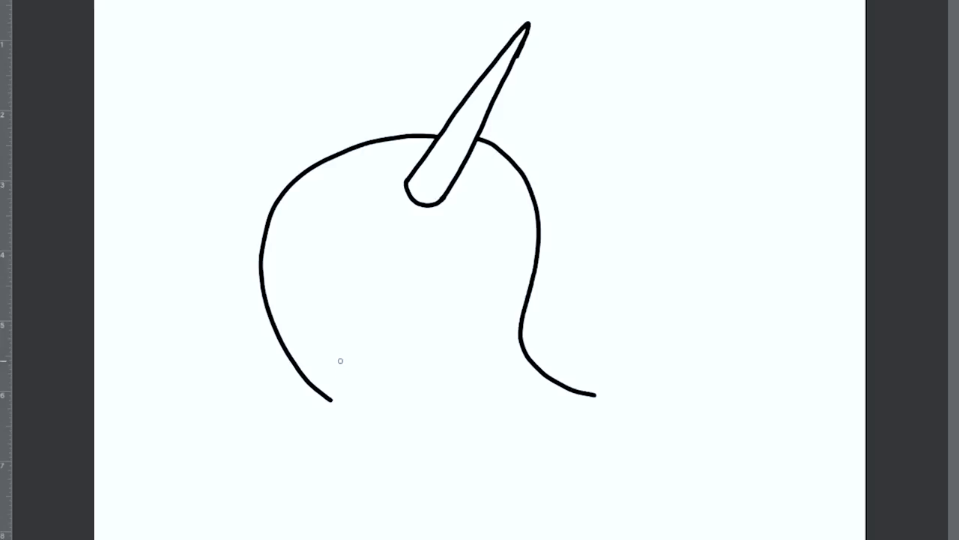
{"action": "mouse_move", "coordinate": [337, 350]}
{"action": "left_mouse_down"}
{"action": "mouse_move", "coordinate": [332, 396]}
{"action": "mouse_move", "coordinate": [309, 449]}
{"action": "mouse_move", "coordinate": [345, 454]}
{"action": "mouse_move", "coordinate": [371, 445]}
{"action": "mouse_move", "coordinate": [405, 403]}
{"action": "left_mouse_up"}
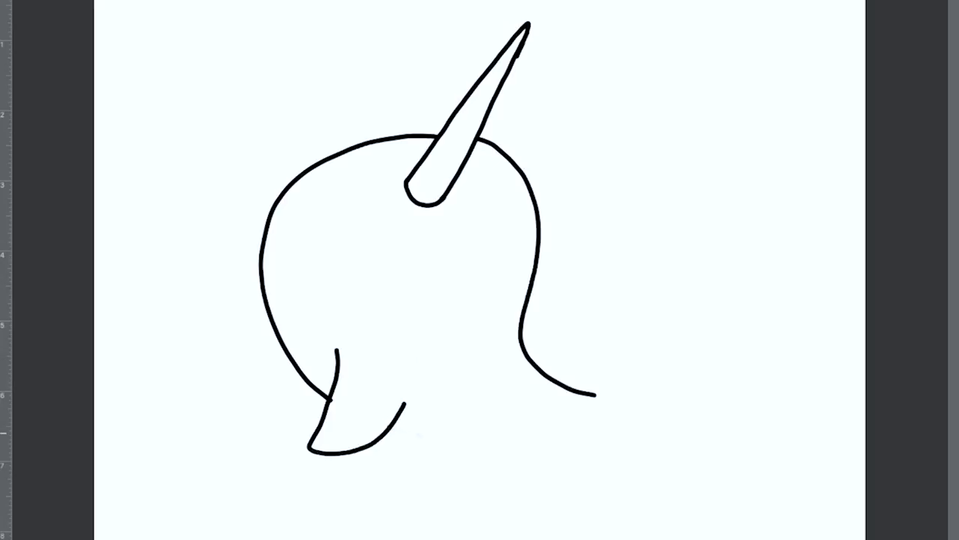
{"action": "mouse_move", "coordinate": [391, 427]}
{"action": "left_mouse_down"}
{"action": "mouse_move", "coordinate": [509, 445]}
{"action": "mouse_move", "coordinate": [594, 426]}
{"action": "left_mouse_up"}
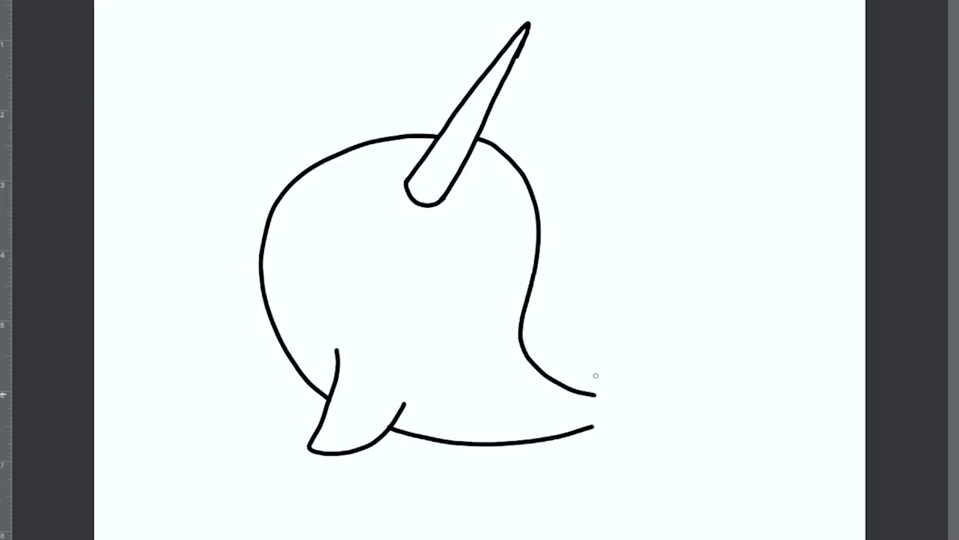
{"action": "mouse_move", "coordinate": [595, 393]}
{"action": "left_mouse_down"}
{"action": "mouse_move", "coordinate": [614, 346]}
{"action": "mouse_move", "coordinate": [656, 327]}
{"action": "mouse_move", "coordinate": [642, 373]}
{"action": "mouse_move", "coordinate": [619, 397]}
{"action": "left_mouse_up"}
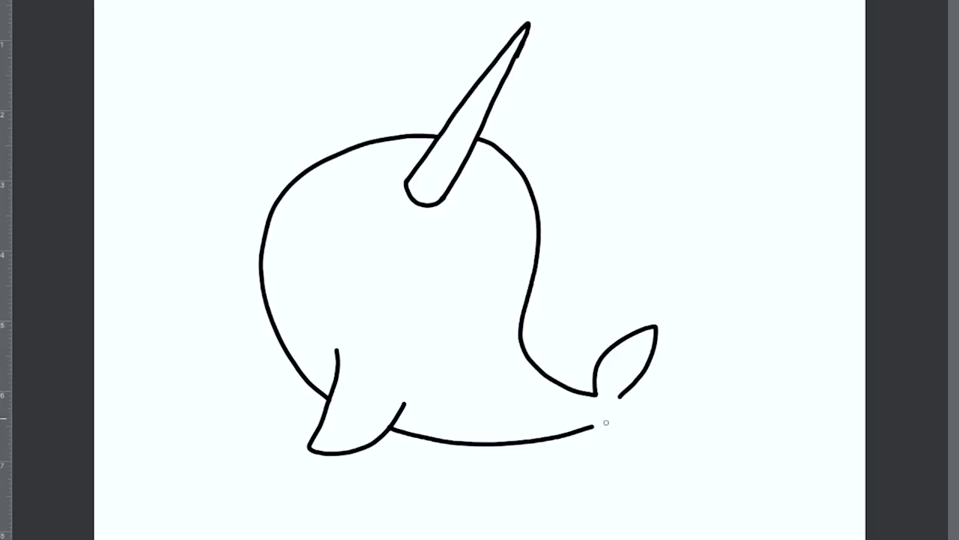
Extend the lower body line into the tail, outline the lower fluke, and add a small side fin
{"action": "mouse_move", "coordinate": [596, 425]}
{"action": "left_mouse_down"}
{"action": "mouse_move", "coordinate": [613, 458]}
{"action": "mouse_move", "coordinate": [678, 476]}
{"action": "left_mouse_up"}
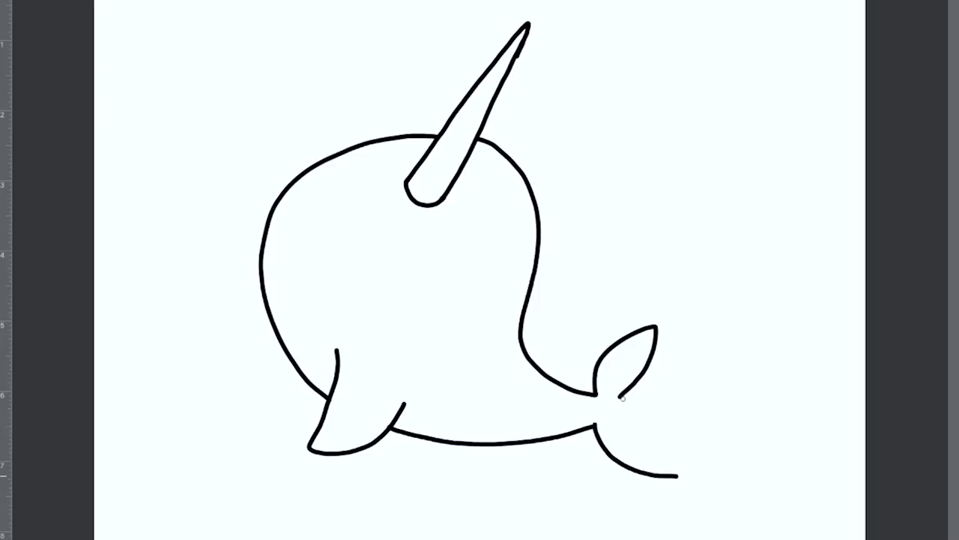
{"action": "mouse_move", "coordinate": [620, 396]}
{"action": "left_mouse_down"}
{"action": "mouse_move", "coordinate": [655, 425]}
{"action": "mouse_move", "coordinate": [677, 475]}
{"action": "left_mouse_up"}
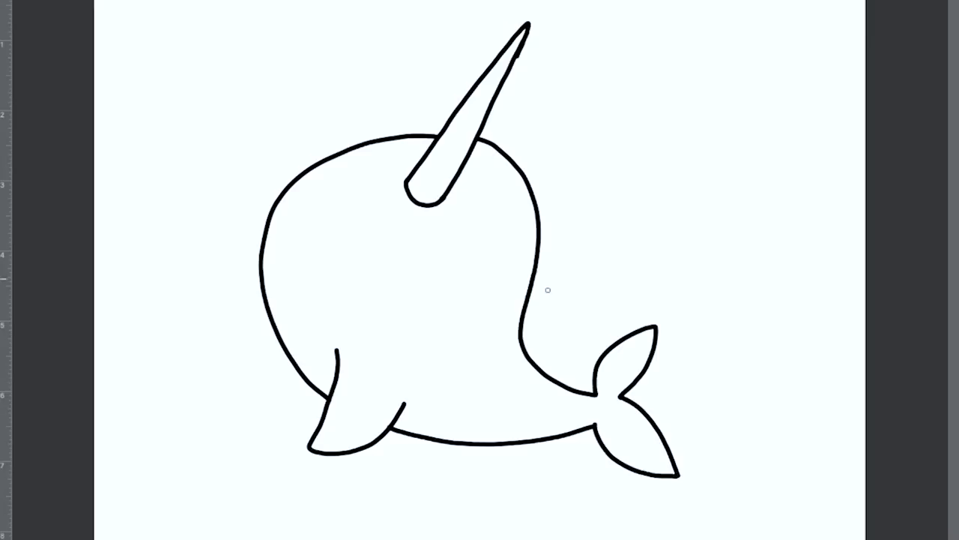
{"action": "mouse_move", "coordinate": [534, 288]}
{"action": "left_mouse_down"}
{"action": "mouse_move", "coordinate": [595, 290]}
{"action": "mouse_move", "coordinate": [587, 317]}
{"action": "mouse_move", "coordinate": [524, 345]}
{"action": "left_mouse_up"}
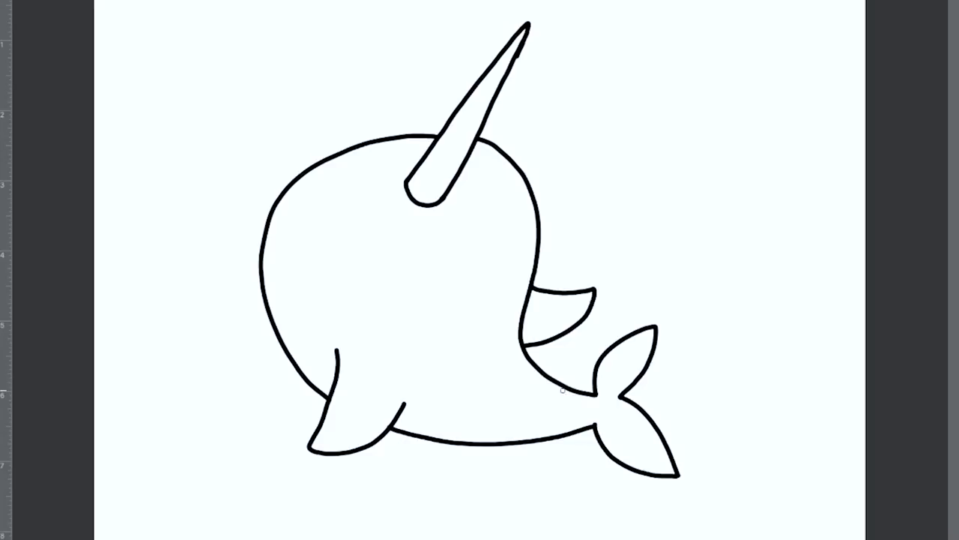
Outline the curved belly patch on the narwhal's side
{"action": "mouse_move", "coordinate": [570, 403]}
{"action": "left_mouse_down"}
{"action": "mouse_move", "coordinate": [505, 416]}
{"action": "mouse_move", "coordinate": [436, 387]}
{"action": "mouse_move", "coordinate": [409, 347]}
{"action": "mouse_move", "coordinate": [419, 311]}
{"action": "mouse_move", "coordinate": [439, 298]}
{"action": "mouse_move", "coordinate": [477, 297]}
{"action": "mouse_move", "coordinate": [520, 374]}
{"action": "mouse_move", "coordinate": [571, 403]}
{"action": "left_mouse_up"}
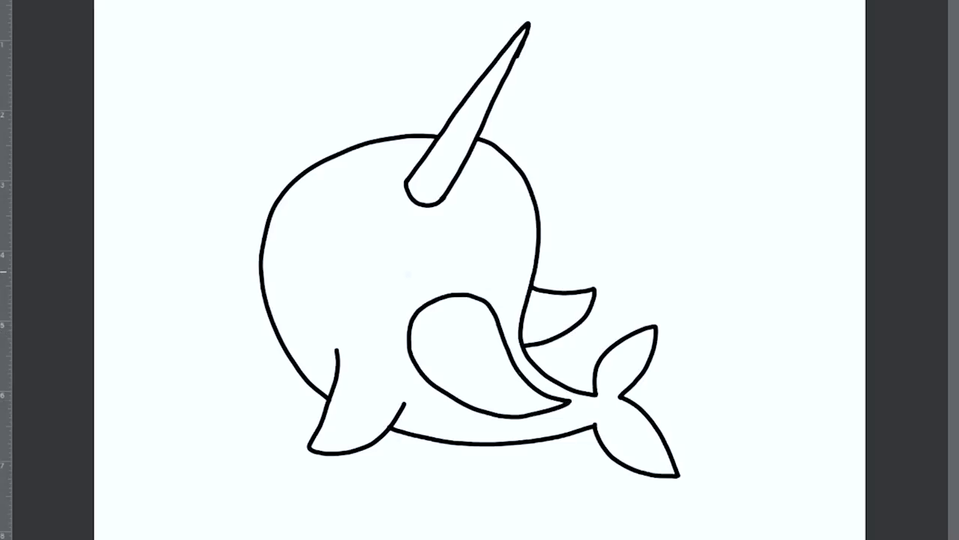
Draw a smiling mouth with curled ends and outline the left and right eyes
{"action": "left_click_drag", "start_coordinate": [407, 274], "coordinate": [467, 260]}
{"action": "left_click_drag", "start_coordinate": [406, 267], "coordinate": [402, 275]}
{"action": "mouse_move", "coordinate": [373, 236]}
{"action": "left_mouse_down"}
{"action": "mouse_move", "coordinate": [370, 251]}
{"action": "mouse_move", "coordinate": [383, 248]}
{"action": "mouse_move", "coordinate": [374, 235]}
{"action": "left_mouse_up"}
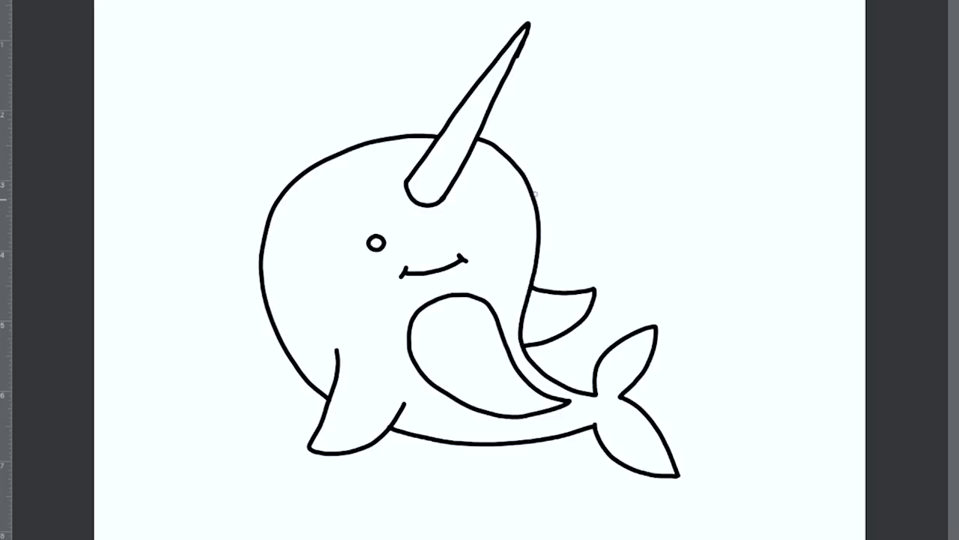
{"action": "mouse_move", "coordinate": [487, 218]}
{"action": "left_mouse_down"}
{"action": "mouse_move", "coordinate": [488, 230]}
{"action": "mouse_move", "coordinate": [495, 223]}
{"action": "left_mouse_up"}
{"action": "mouse_move", "coordinate": [483, 218]}
{"action": "left_mouse_down"}
{"action": "mouse_move", "coordinate": [478, 244]}
{"action": "mouse_move", "coordinate": [496, 250]}
{"action": "mouse_move", "coordinate": [506, 234]}
{"action": "left_mouse_up"}
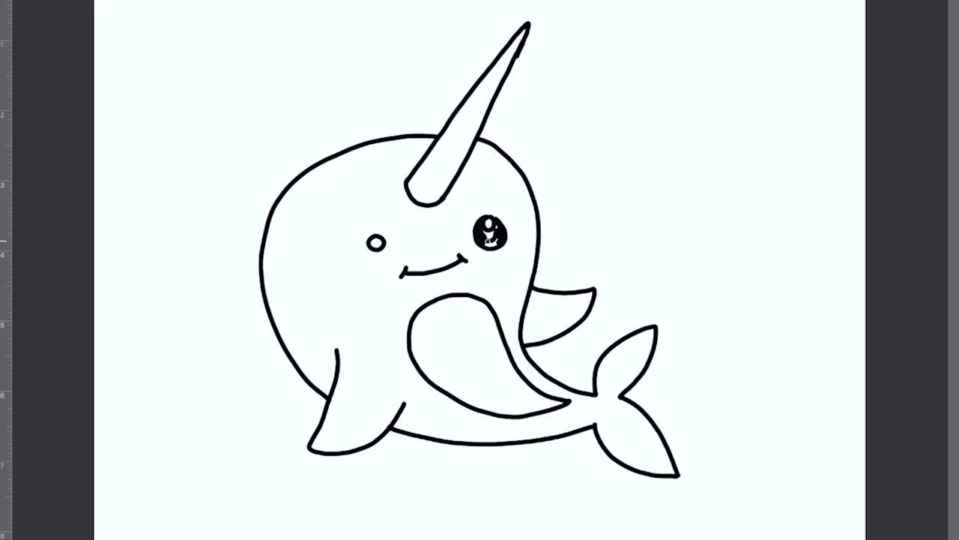
Paint the right eye black, enlarge the left eye outline, and add the first horn spiral band
{"action": "left_click_drag", "start_coordinate": [486, 242], "coordinate": [495, 238]}
{"action": "mouse_move", "coordinate": [499, 224]}
{"action": "left_mouse_down"}
{"action": "mouse_move", "coordinate": [479, 219]}
{"action": "mouse_move", "coordinate": [475, 233]}
{"action": "mouse_move", "coordinate": [481, 247]}
{"action": "mouse_move", "coordinate": [493, 247]}
{"action": "left_mouse_up"}
{"action": "mouse_move", "coordinate": [372, 238]}
{"action": "left_mouse_down"}
{"action": "mouse_move", "coordinate": [360, 256]}
{"action": "mouse_move", "coordinate": [382, 269]}
{"action": "mouse_move", "coordinate": [393, 247]}
{"action": "mouse_move", "coordinate": [380, 237]}
{"action": "mouse_move", "coordinate": [390, 259]}
{"action": "mouse_move", "coordinate": [378, 260]}
{"action": "mouse_move", "coordinate": [364, 244]}
{"action": "mouse_move", "coordinate": [380, 262]}
{"action": "mouse_move", "coordinate": [384, 249]}
{"action": "left_mouse_up"}
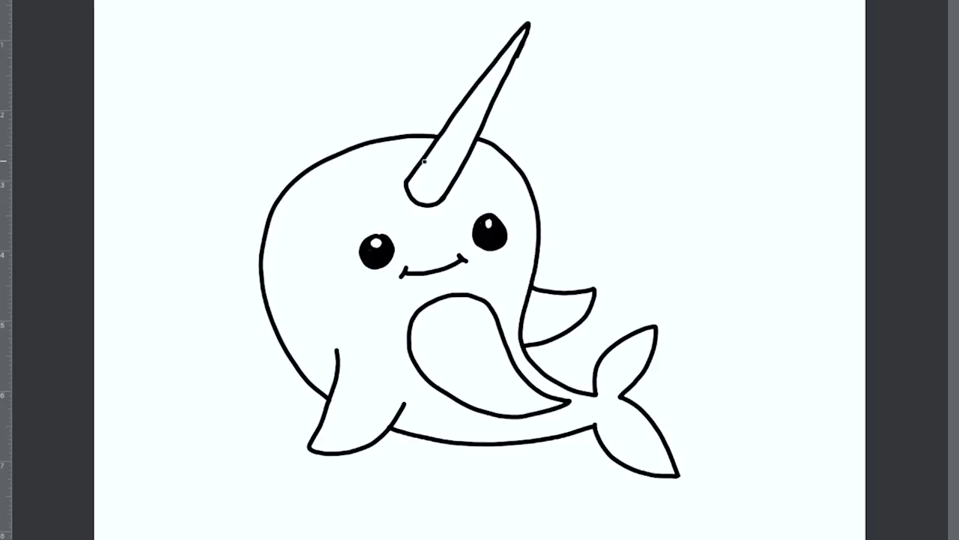
{"action": "left_click_drag", "start_coordinate": [424, 160], "coordinate": [442, 201]}
Add four more curved spiral bands up the horn toward its tip
{"action": "left_click_drag", "start_coordinate": [441, 135], "coordinate": [455, 171]}
{"action": "left_click_drag", "start_coordinate": [459, 107], "coordinate": [474, 142]}
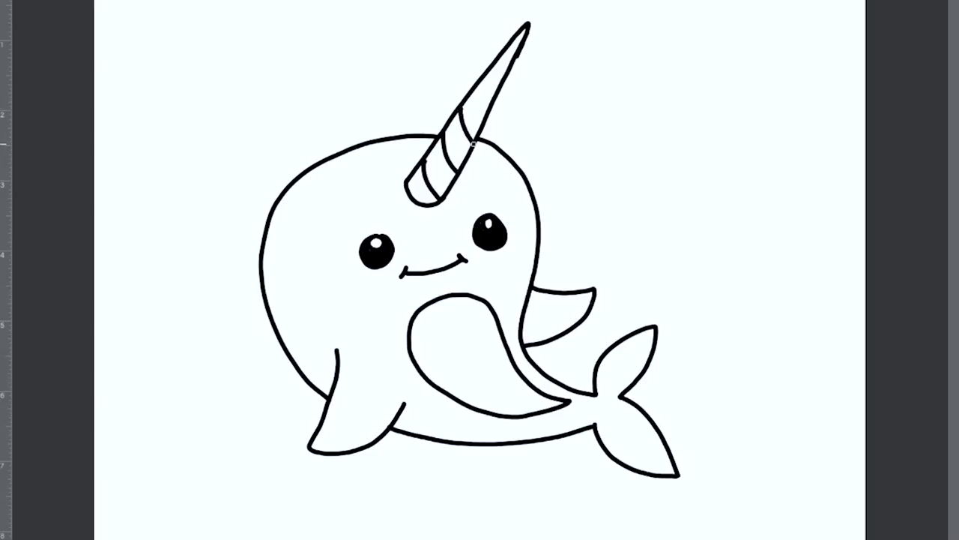
{"action": "left_click_drag", "start_coordinate": [478, 82], "coordinate": [489, 102]}
{"action": "left_click_drag", "start_coordinate": [496, 58], "coordinate": [509, 78]}
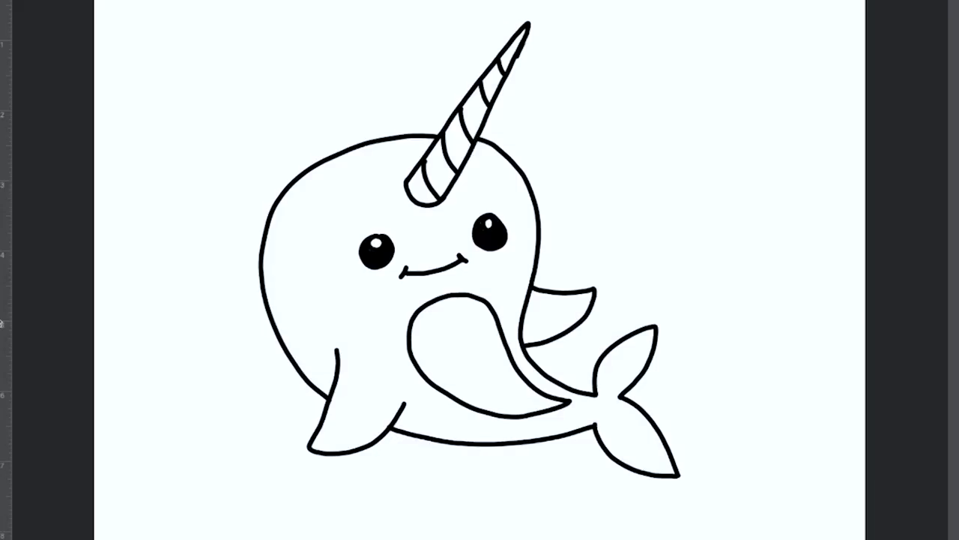
Fill the body, tail and side fin blue, then the belly patch and three horn bands pale blue
{"action": "left_click", "coordinate": [511, 271]}
{"action": "left_click", "coordinate": [561, 323]}
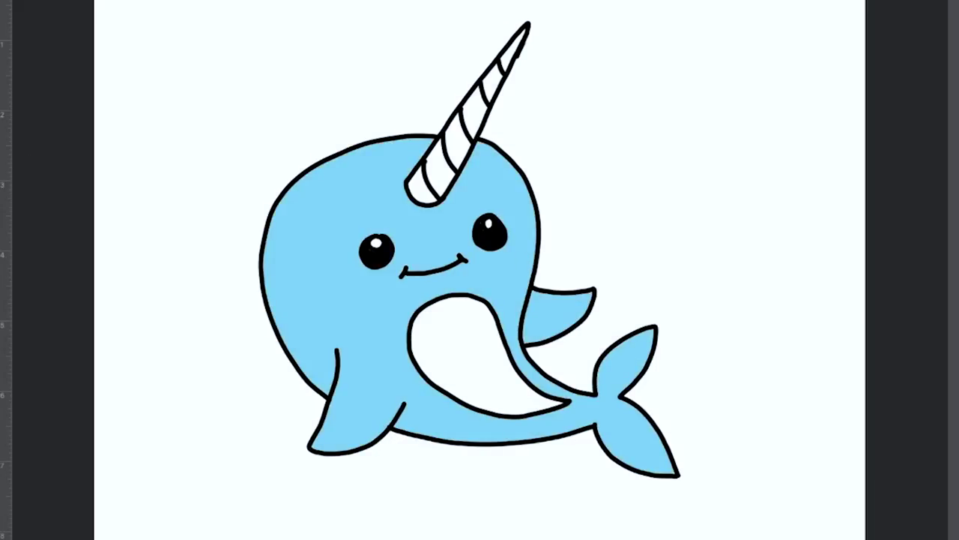
{"action": "left_click", "coordinate": [514, 365]}
{"action": "left_click", "coordinate": [442, 168]}
{"action": "left_click", "coordinate": [477, 112]}
{"action": "left_click", "coordinate": [495, 81]}
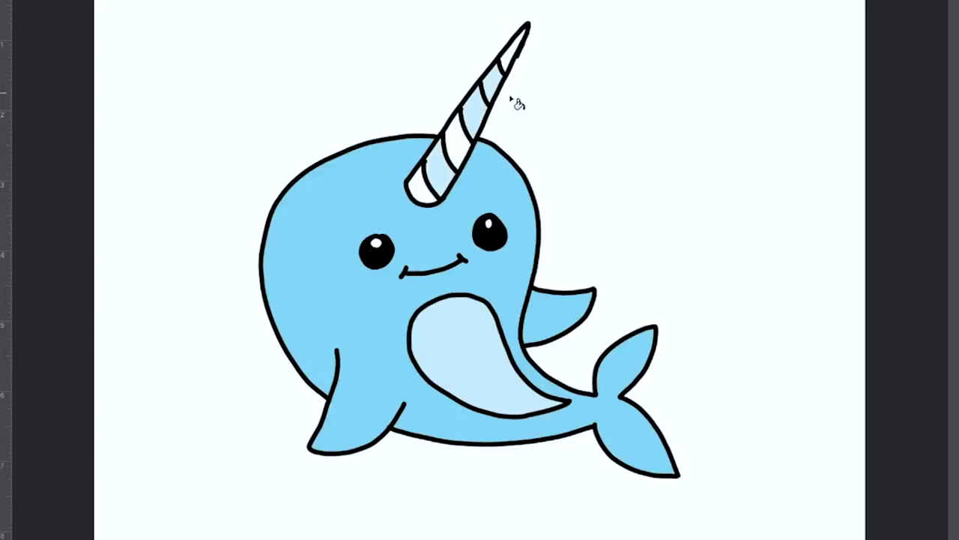
Switch to pink and fill the remaining four white horn bands
{"action": "left_click", "coordinate": [6, 150]}
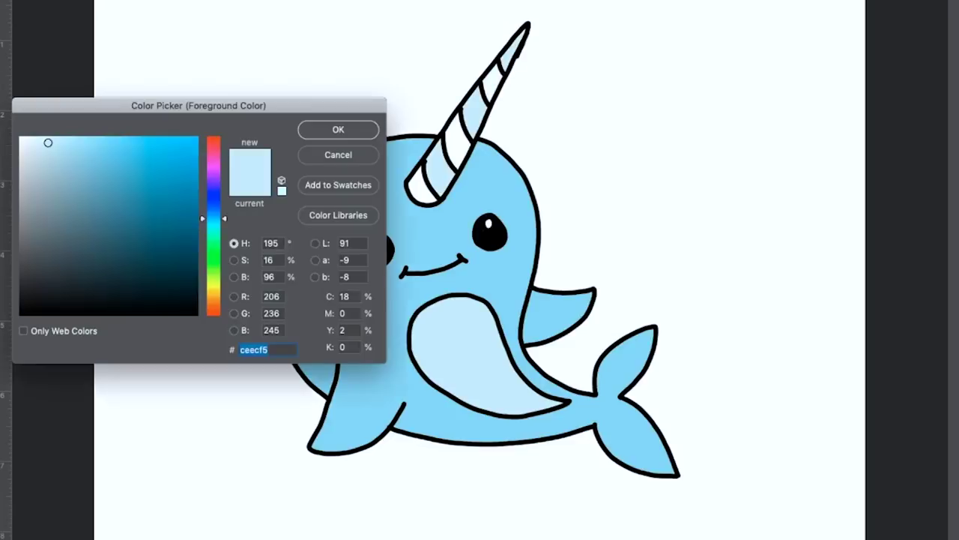
{"action": "left_click", "coordinate": [338, 156]}
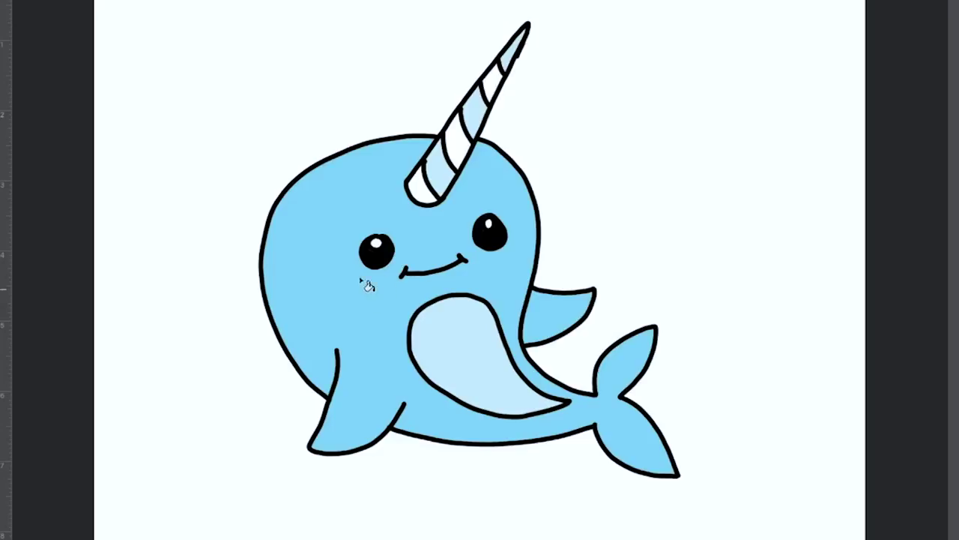
{"action": "left_click", "coordinate": [3, 121]}
{"action": "left_click", "coordinate": [424, 187]}
{"action": "left_click", "coordinate": [455, 142]}
{"action": "left_click", "coordinate": [486, 94]}
{"action": "left_click", "coordinate": [511, 51]}
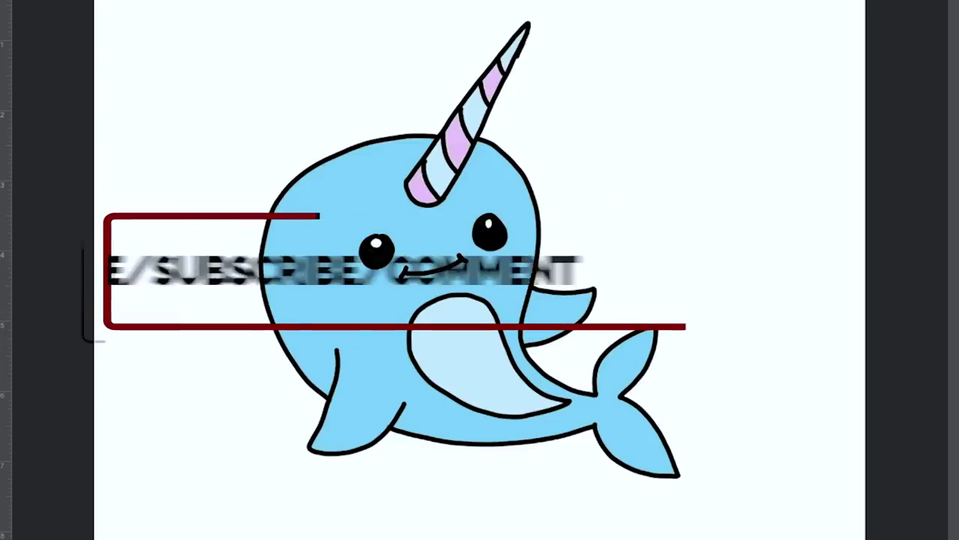
Dab pink blush on the cheek and add a white shine dot to each eye
{"action": "left_click", "coordinate": [358, 300]}
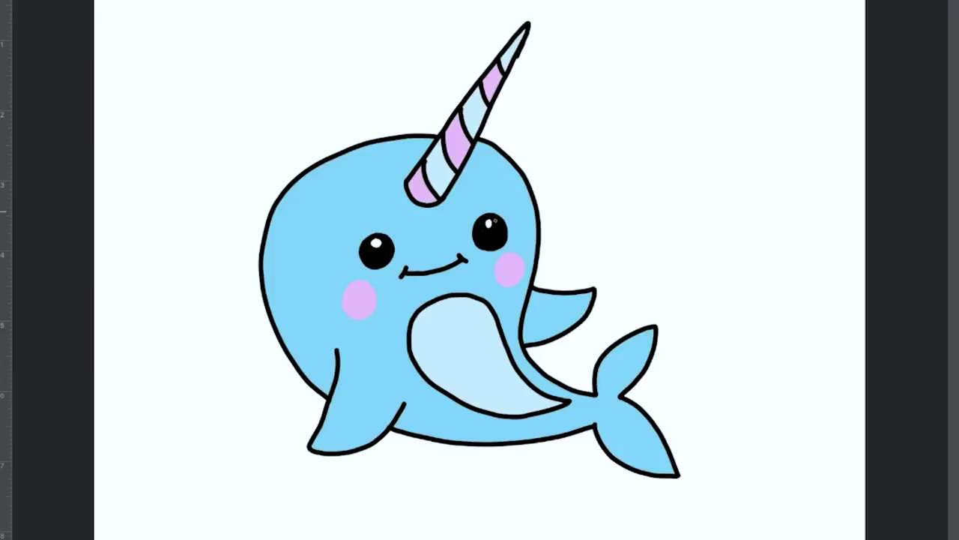
{"action": "left_click", "coordinate": [490, 223]}
{"action": "left_click", "coordinate": [378, 245]}
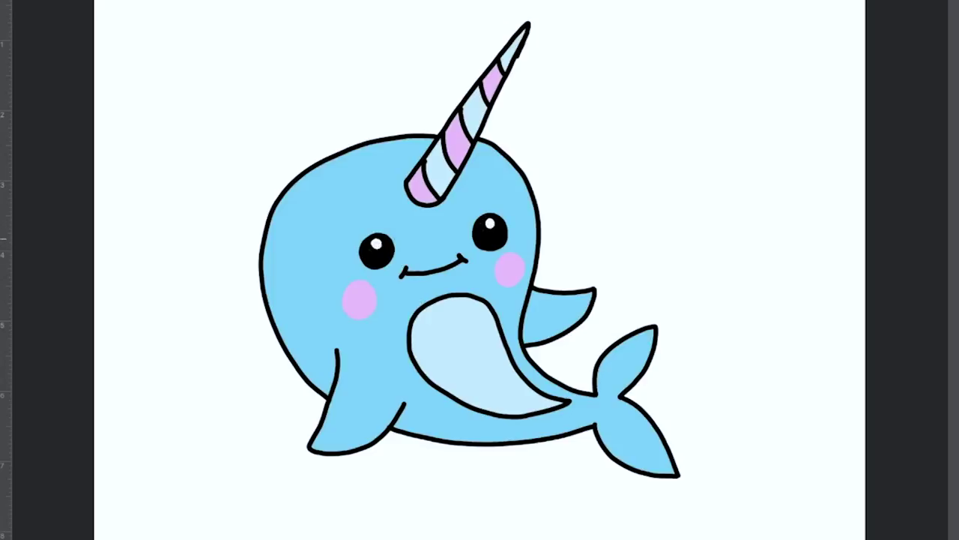